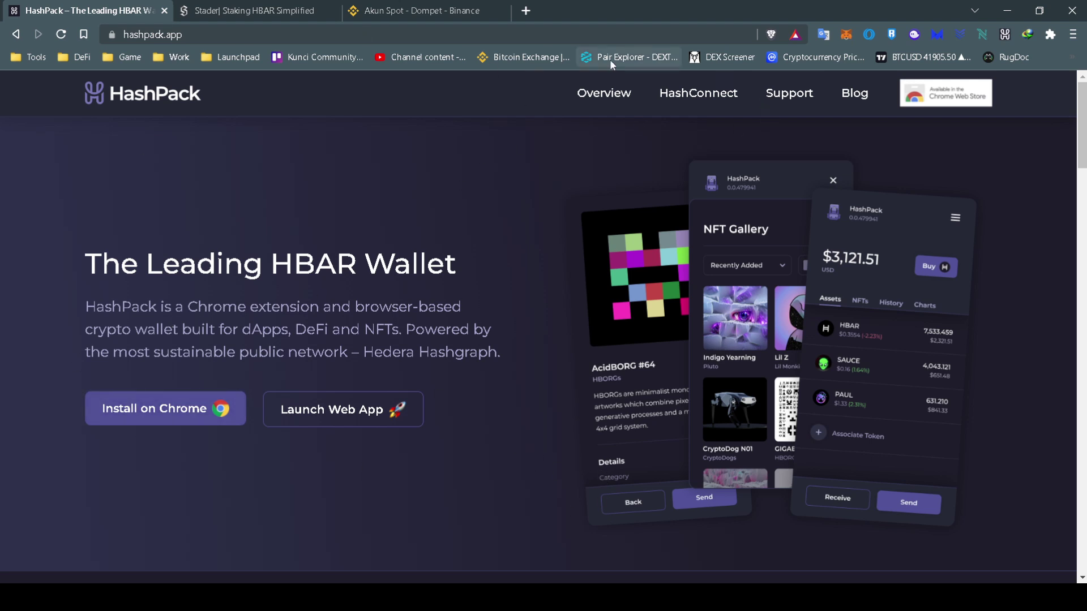
Step: Open the HashPack wallet and copy the account ID shown beneath the wallet name
click(1004, 35)
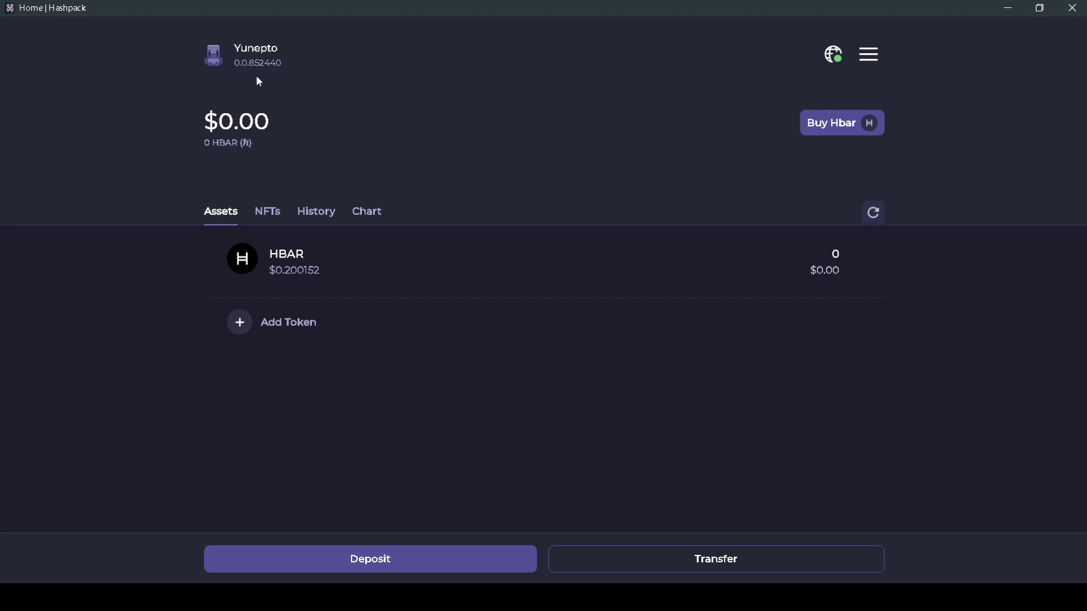
drag(234, 64, 299, 66)
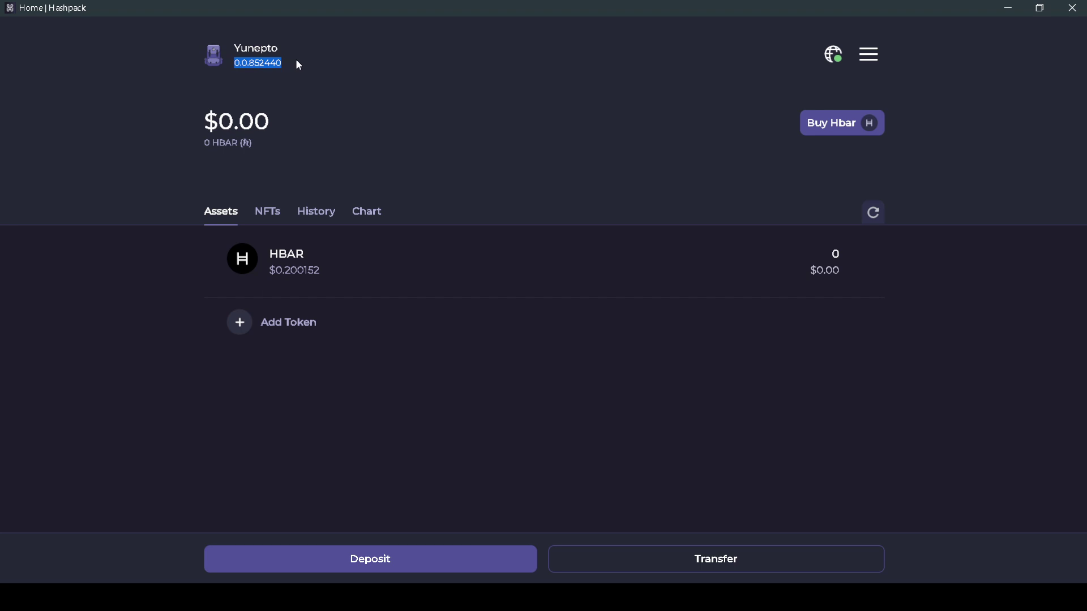
click(277, 81)
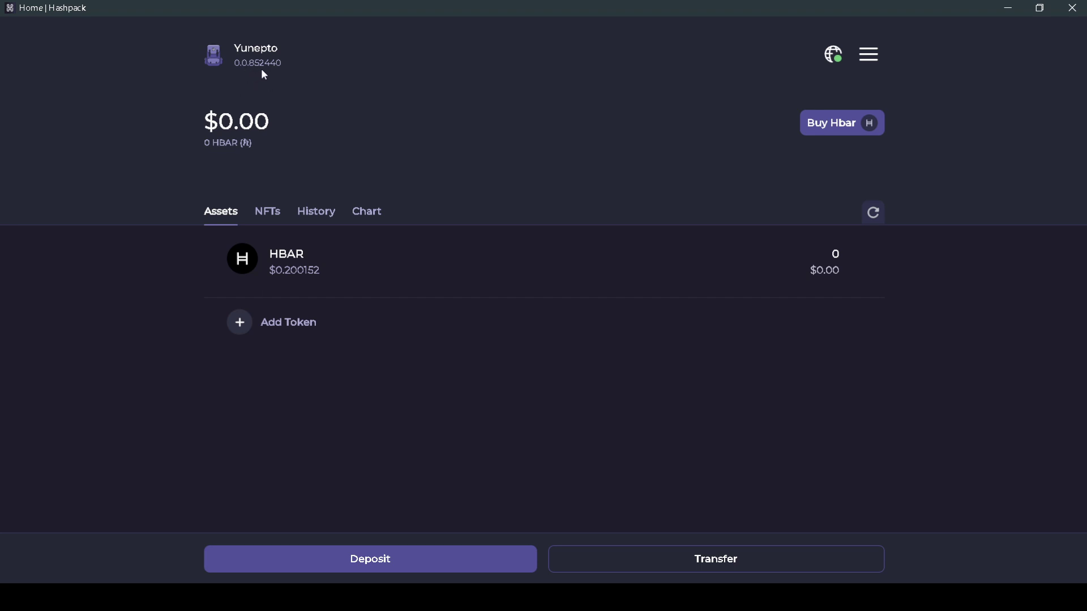
drag(287, 64, 233, 64)
key(ctrl+c)
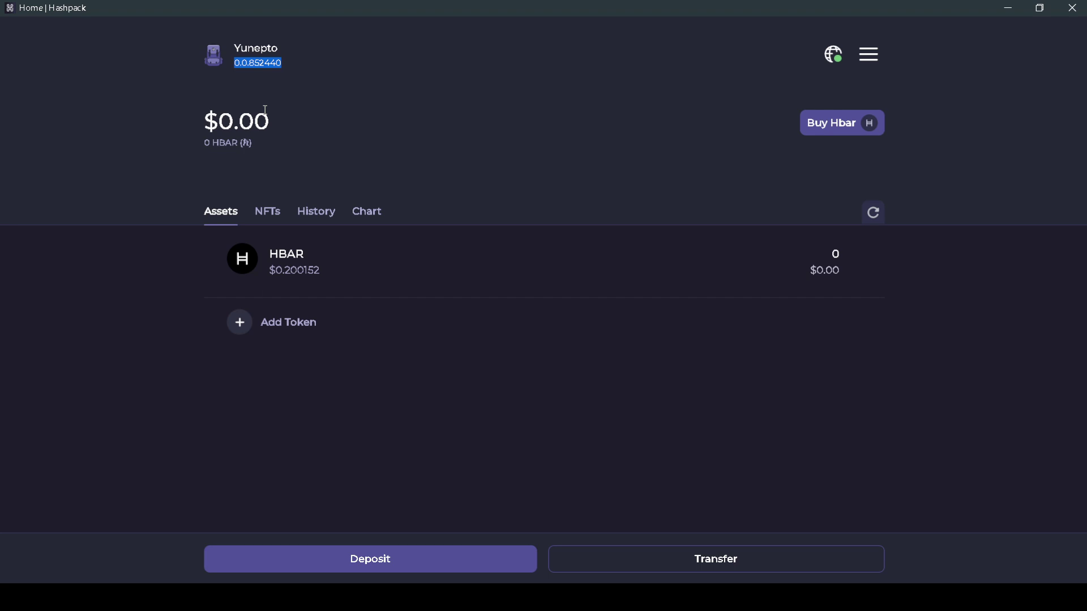
click(341, 102)
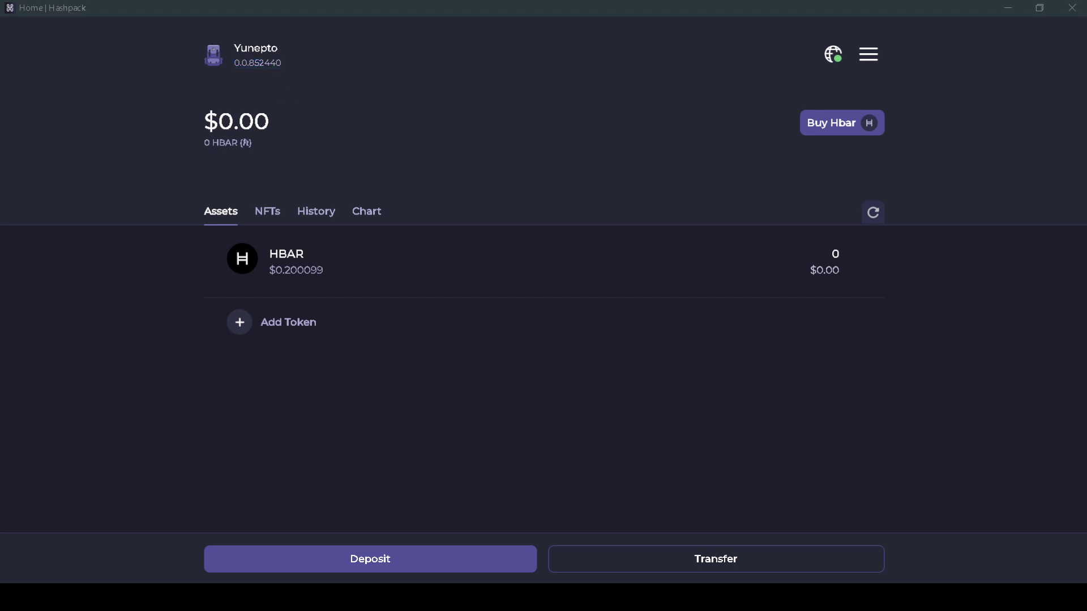
click(443, 126)
drag(234, 62, 276, 65)
Step: Switch to Binance's HBAR withdrawal page and paste the copied wallet account ID as the recipient address
key(alt+Tab)
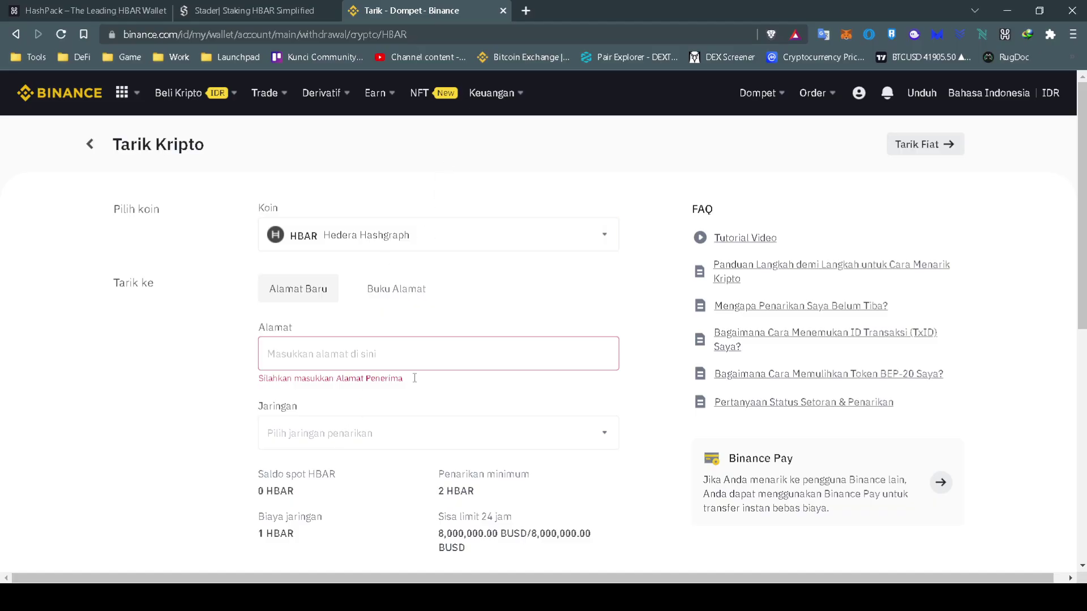
scroll(284, 334, down, 2)
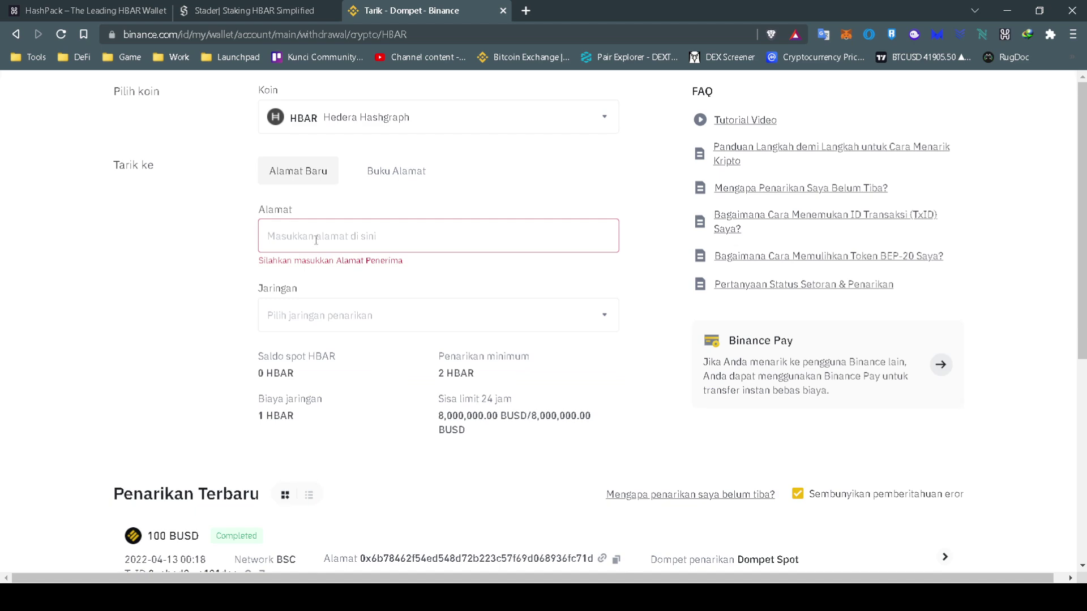
scroll(203, 280, up, 2)
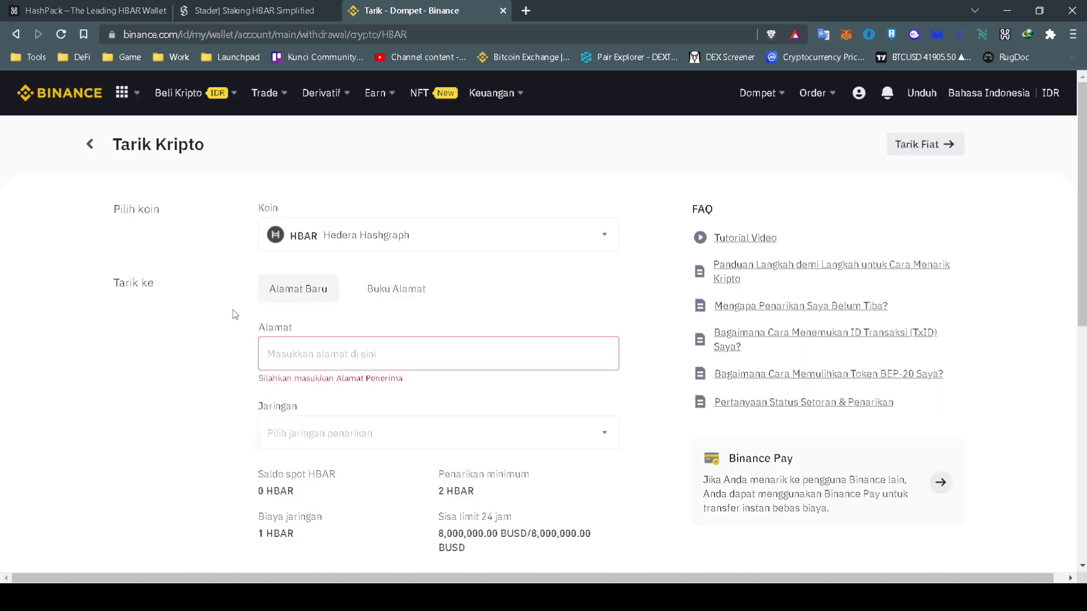
click(318, 362)
key(ctrl+v)
click(498, 413)
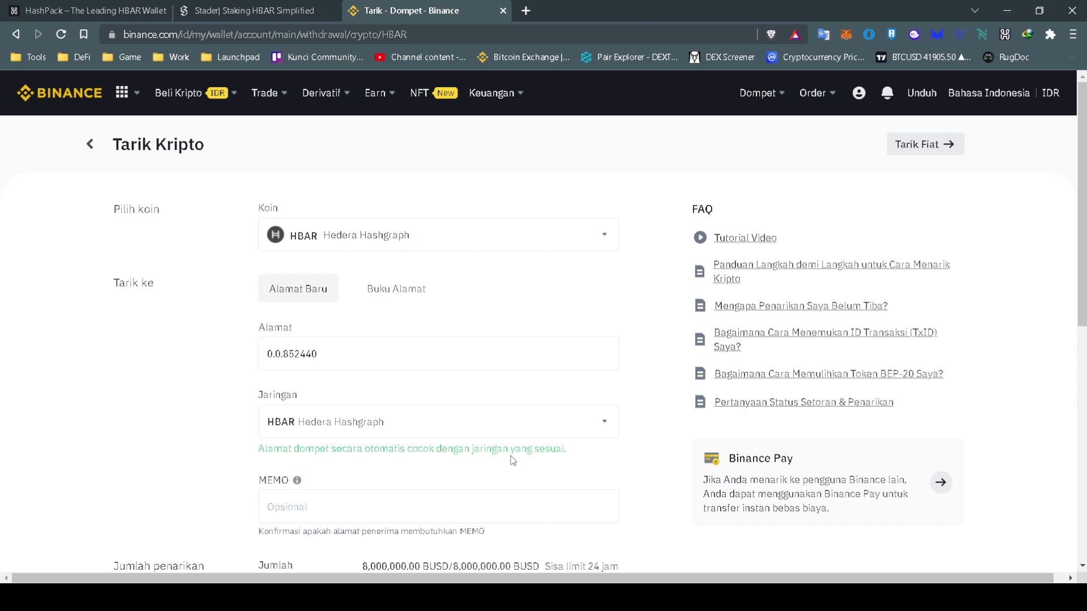
Step: Choose HBAR (Hedera Hashgraph) as the withdrawal network
click(327, 429)
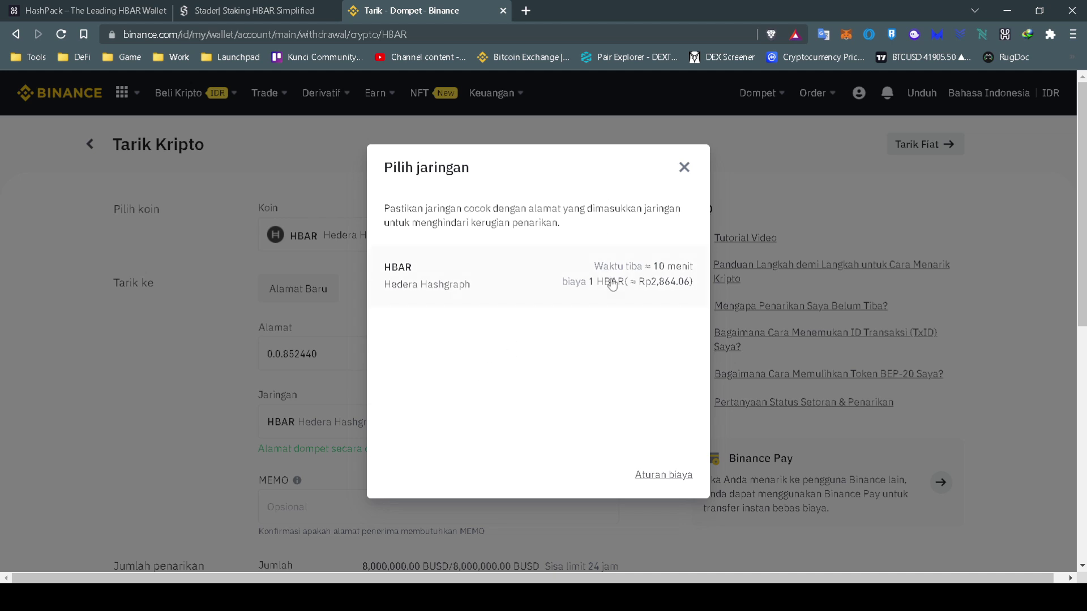
click(576, 294)
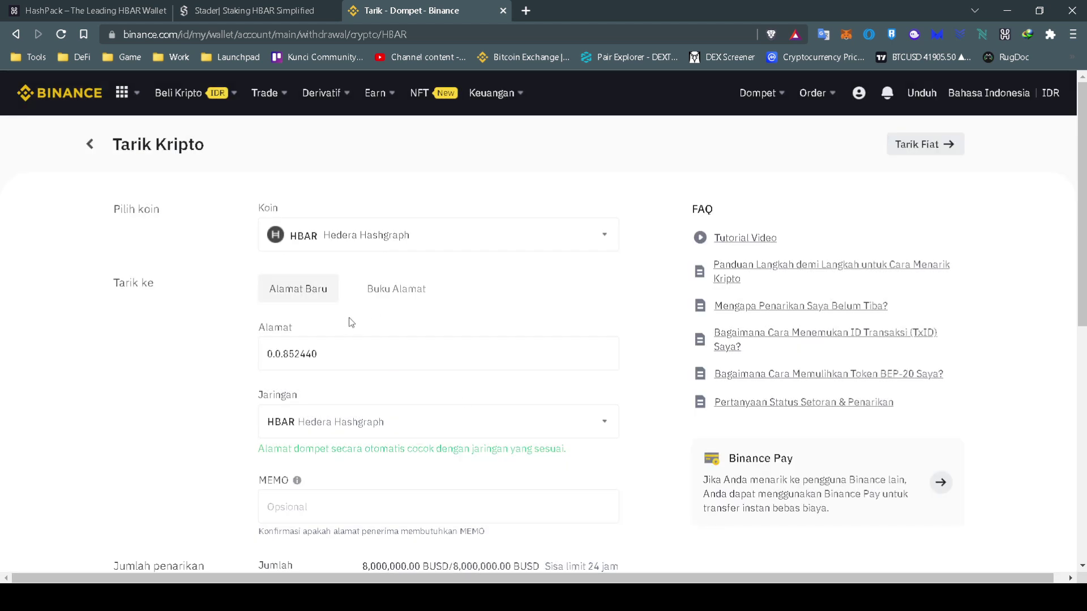
scroll(543, 323, down, 1)
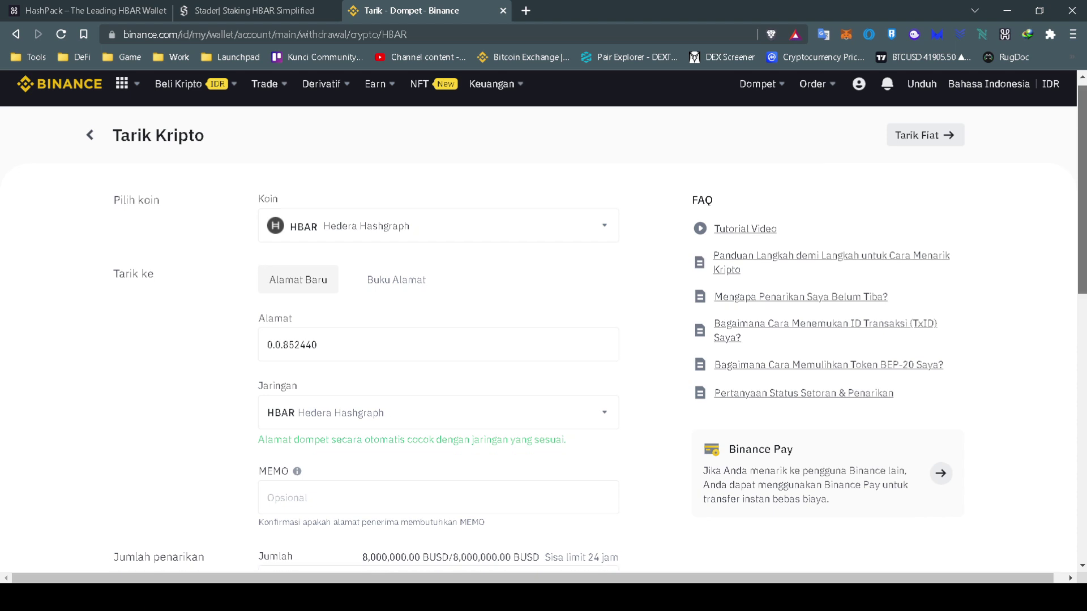
Step: Switch to the HashPack wallet, view the form for associating a token by its ID, and close it
click(730, 228)
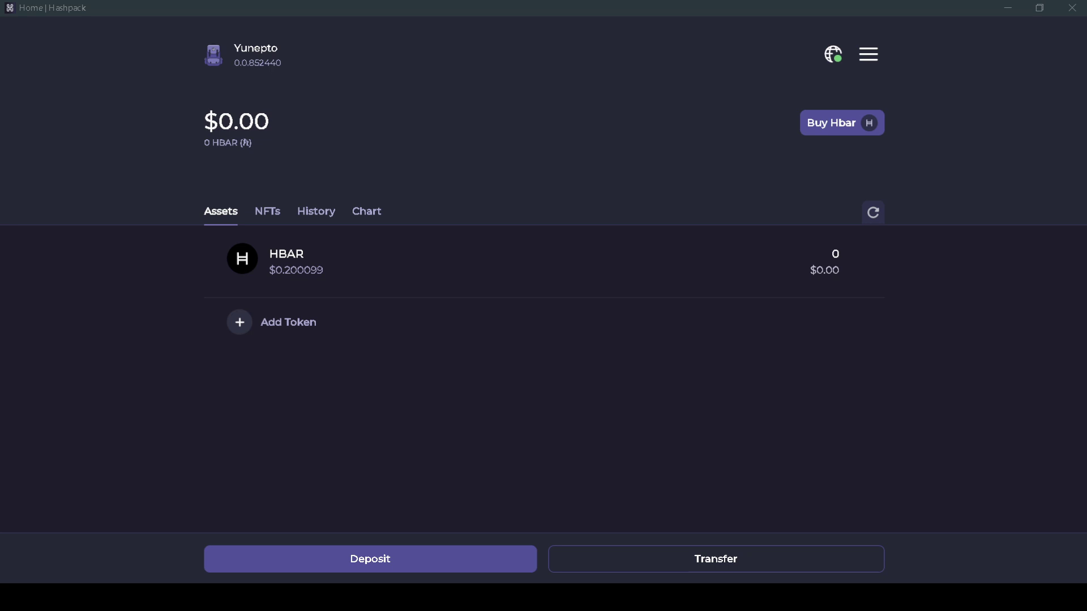
click(556, 376)
click(287, 324)
click(262, 230)
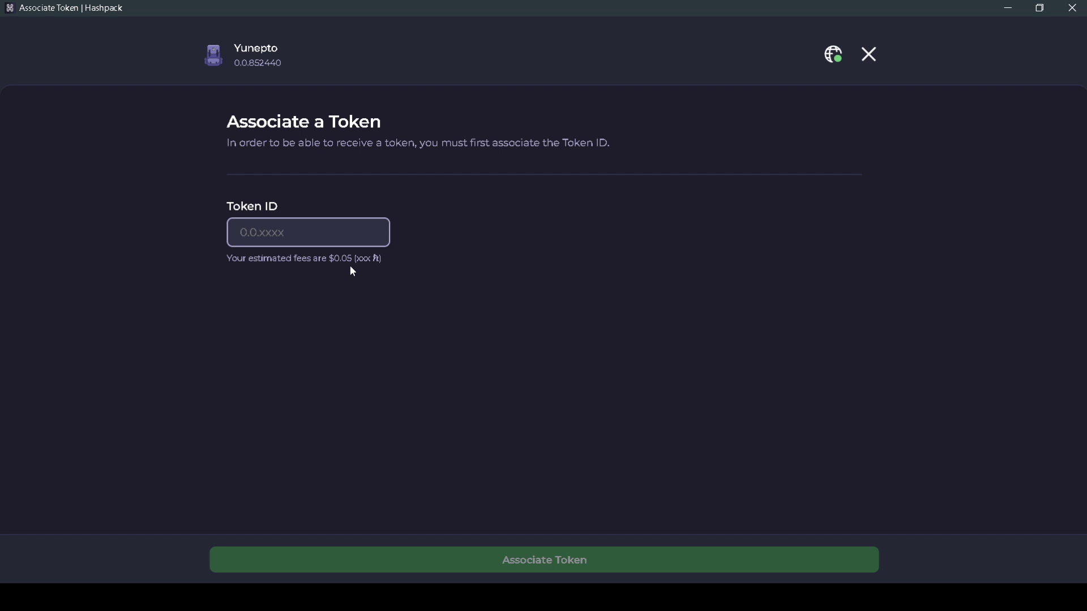
click(873, 62)
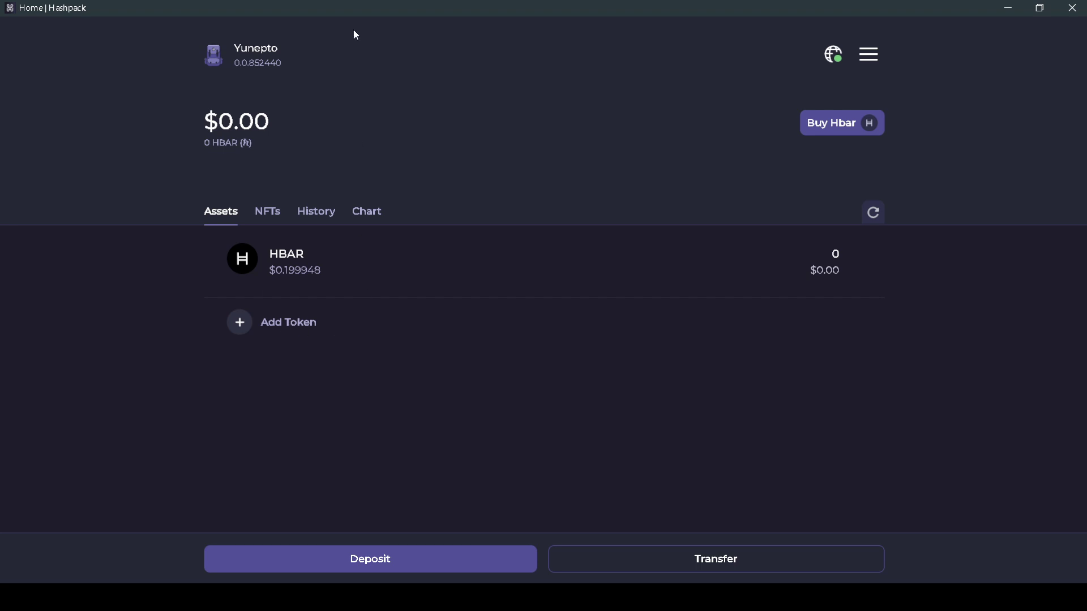
Step: View the wallet's NFTs, transaction history and chart, and return to the assets list
click(267, 213)
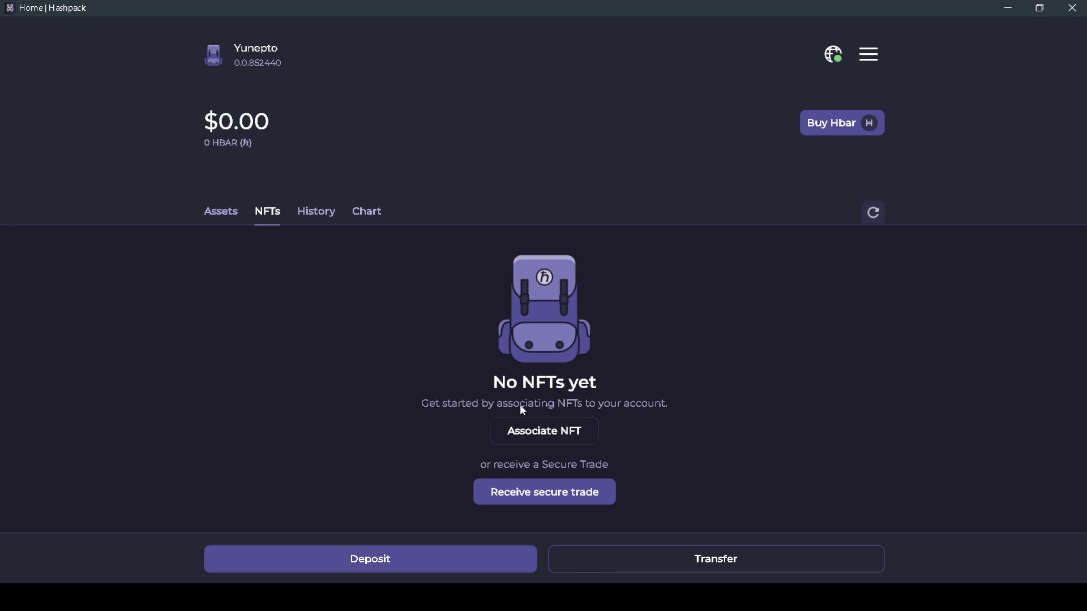
click(316, 219)
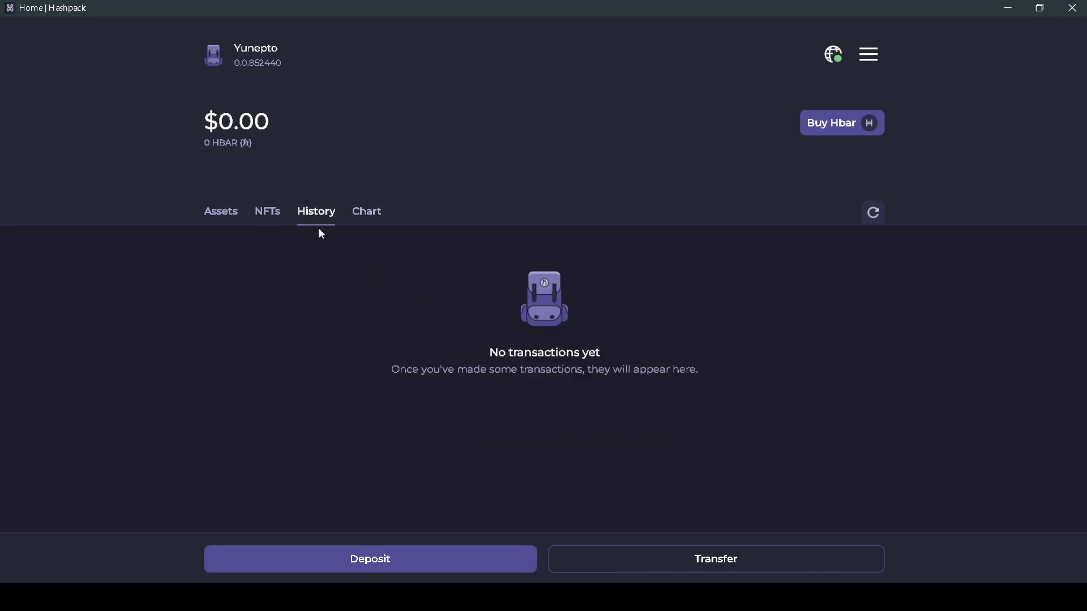
click(374, 221)
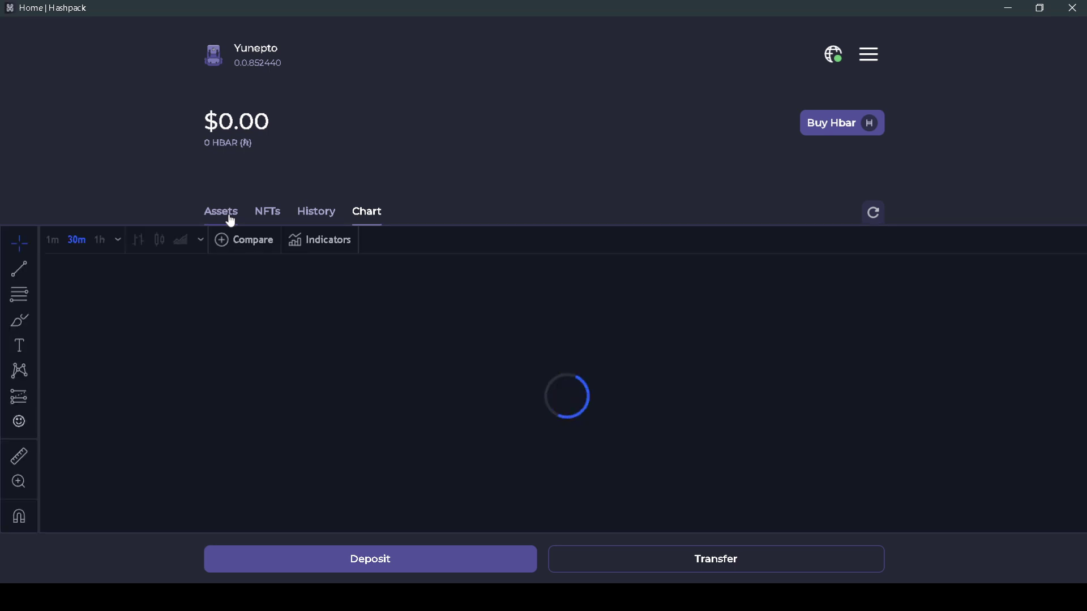
click(227, 221)
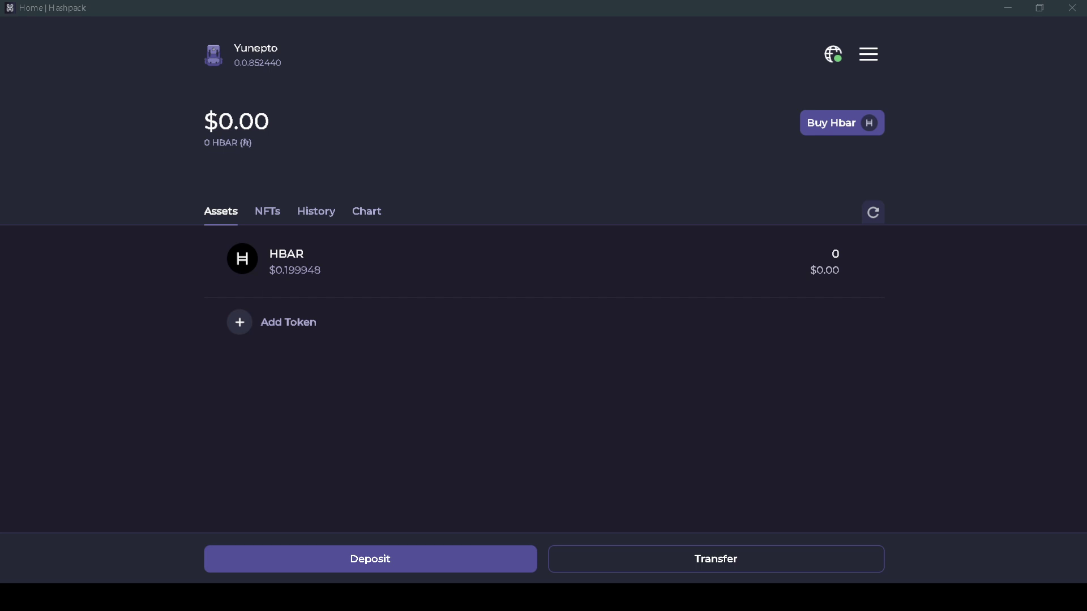
Step: Switch to the Stader HBAR staking page and request a connection to the HashPack wallet
key(alt+Tab)
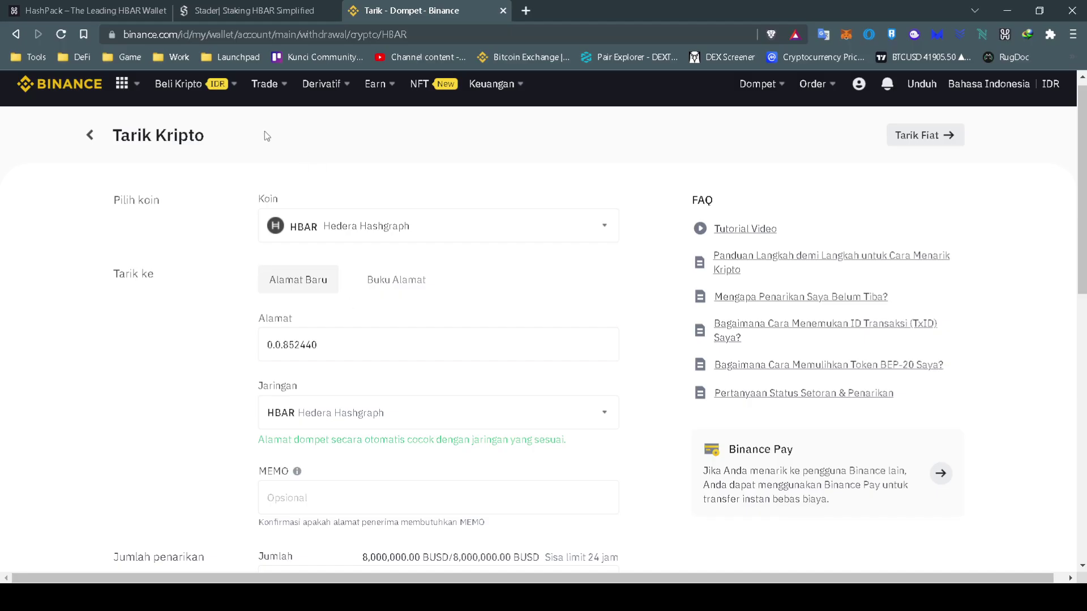
click(277, 6)
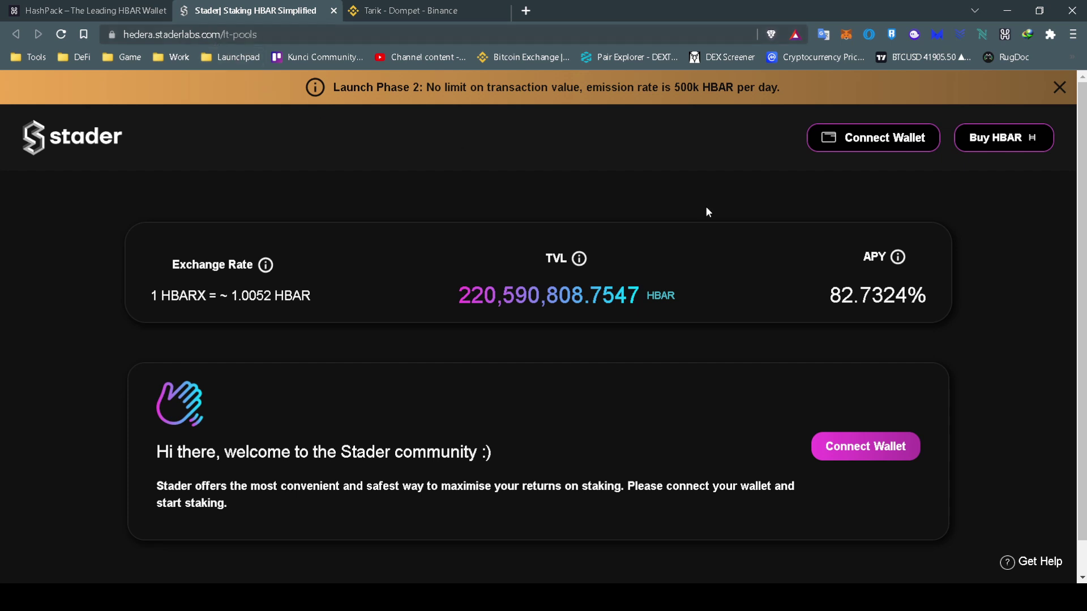
click(876, 150)
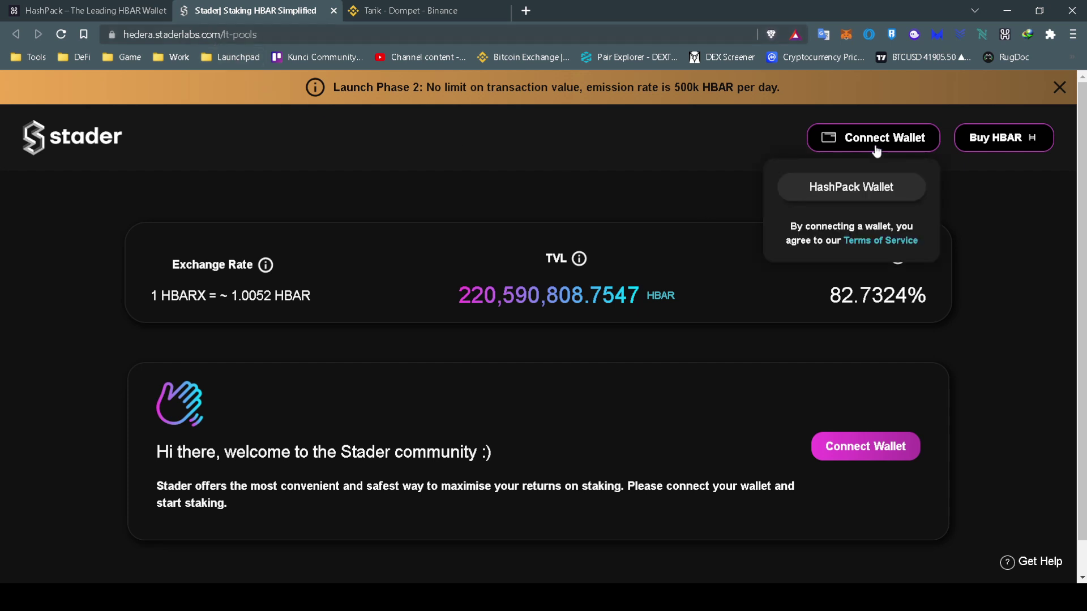
click(853, 192)
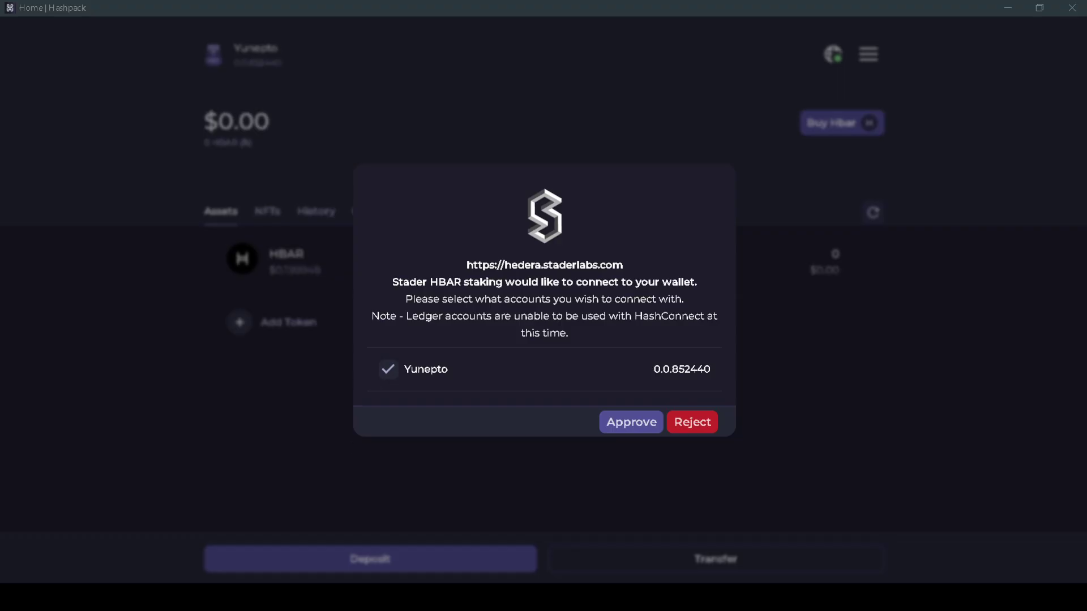
Step: Approve Stader's connection request in HashPack with the wallet account selected
click(396, 371)
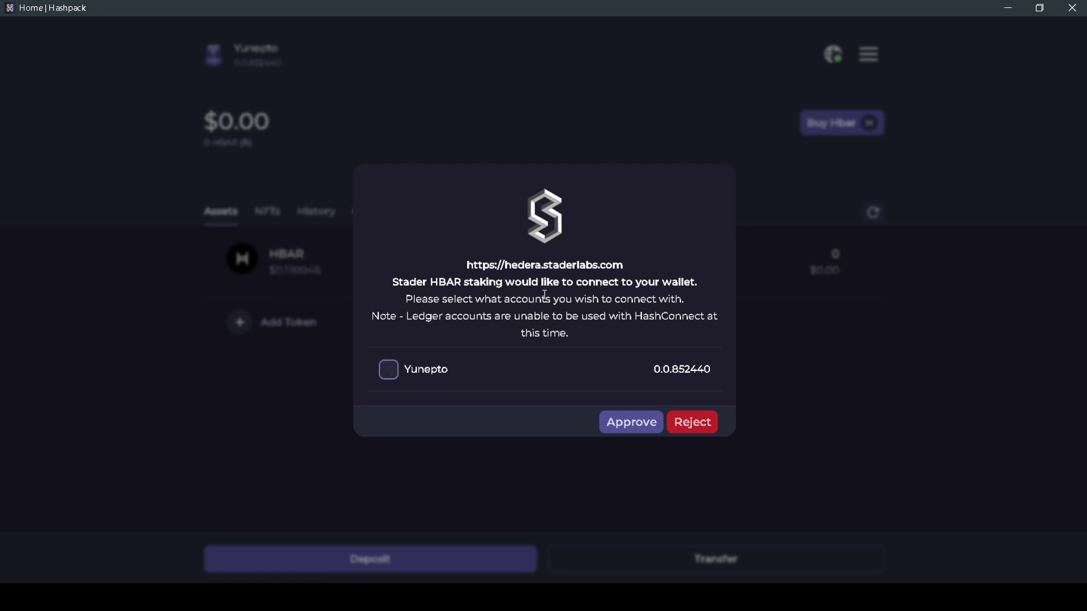
click(389, 370)
click(623, 424)
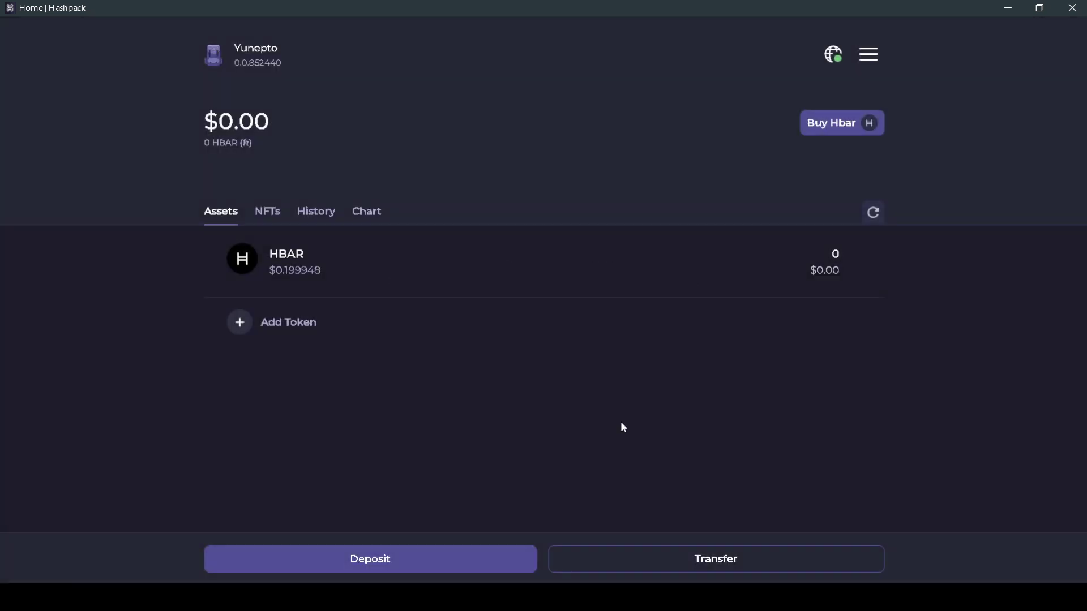